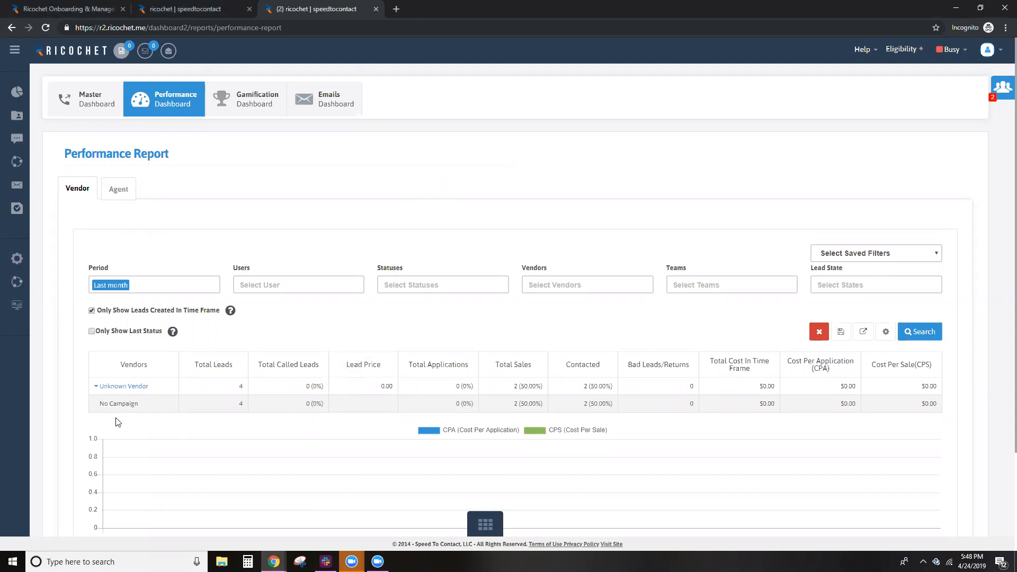
Step: Review the No Campaign row under Unknown Vendor in the Performance Report and go to the Lead Management list
left_click_drag(139, 405, 97, 402)
left_click_drag(139, 406, 94, 405)
left_click(164, 407)
left_click(18, 119)
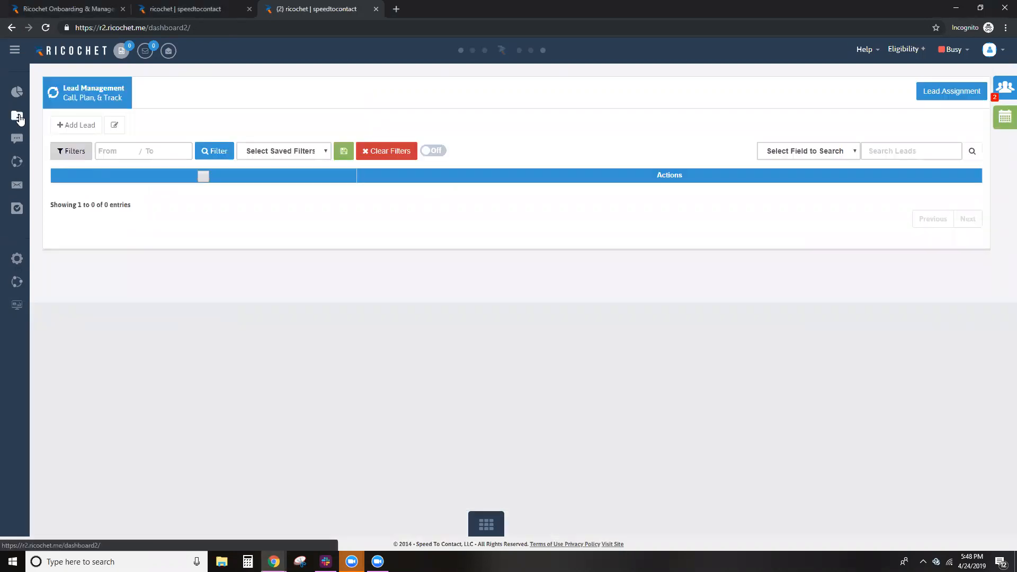
left_click(79, 126)
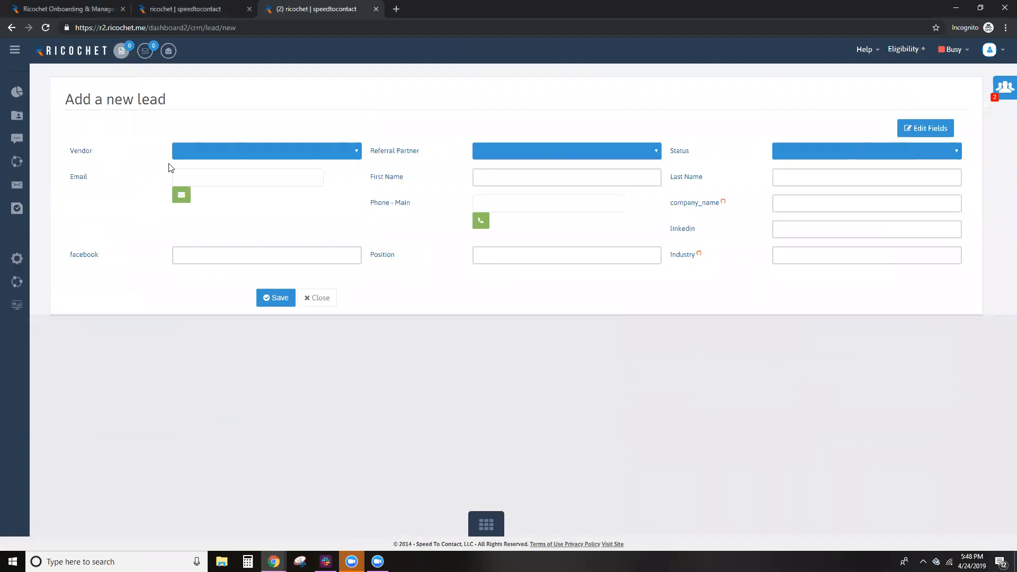
left_click(286, 154)
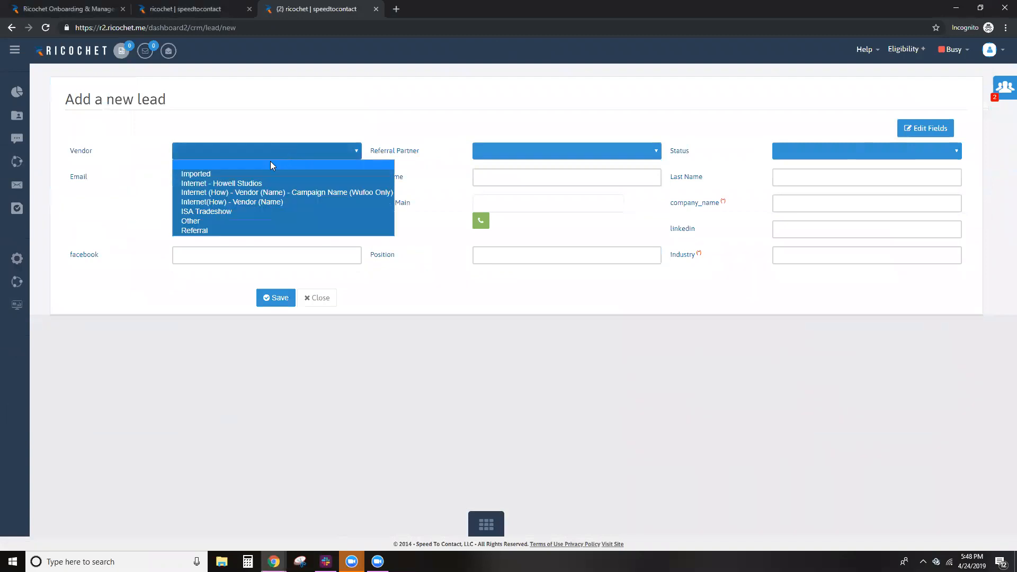
left_click(210, 223)
left_click(229, 155)
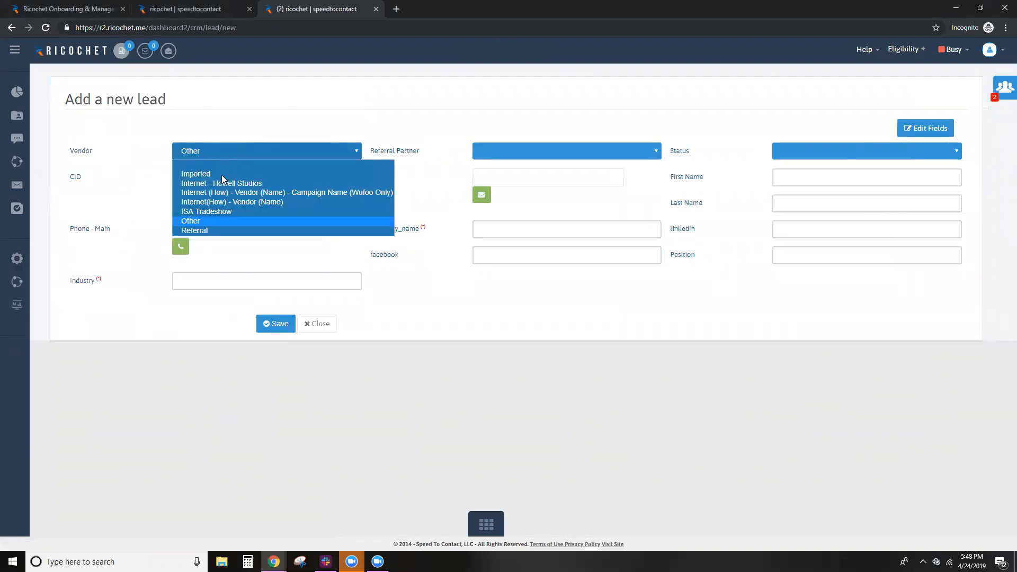
left_click(217, 203)
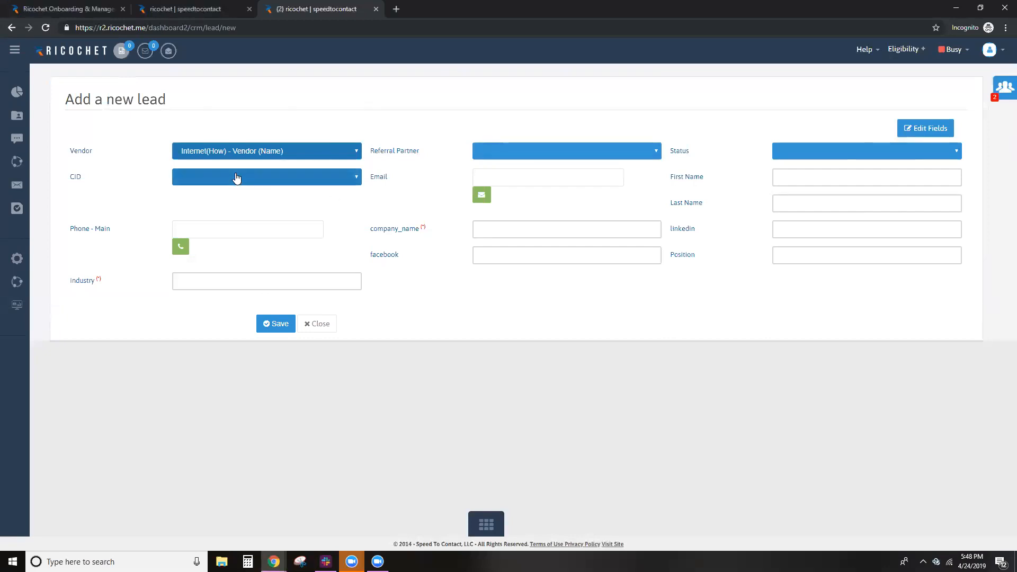
left_click(316, 325)
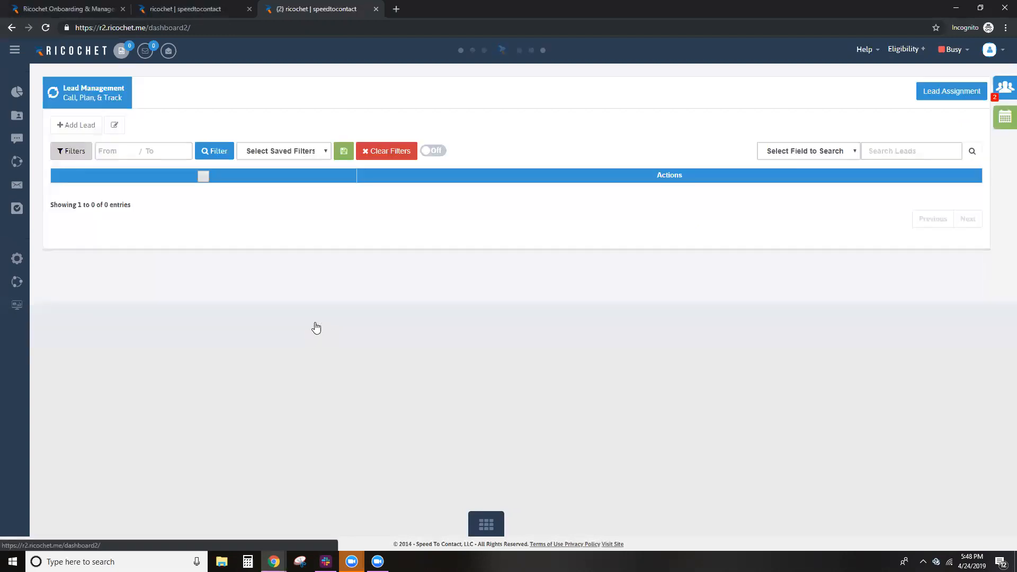
Step: Start a new lead with Other as the vendor and Sample-Campaign as the CID
left_click(86, 128)
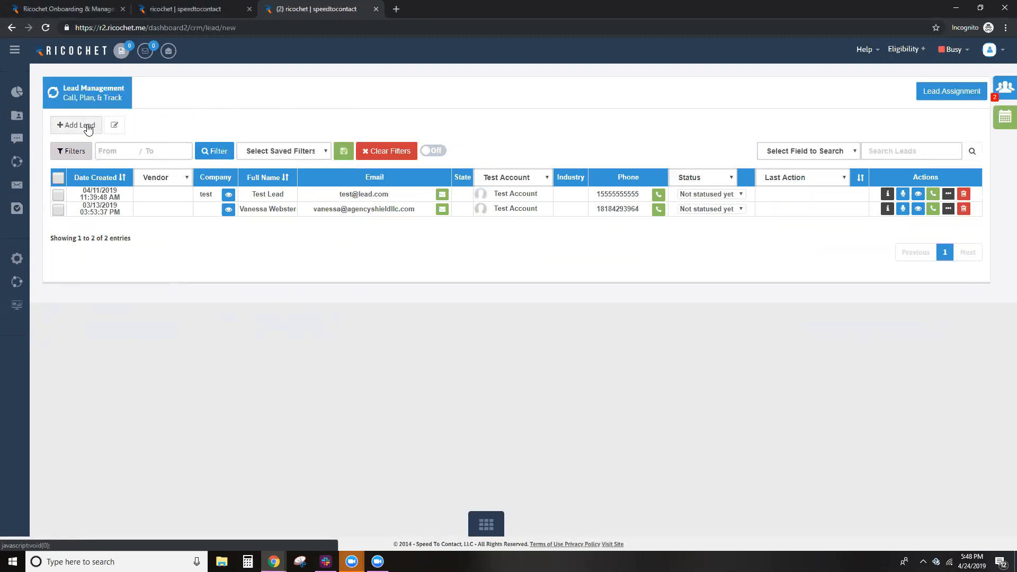
left_click(237, 150)
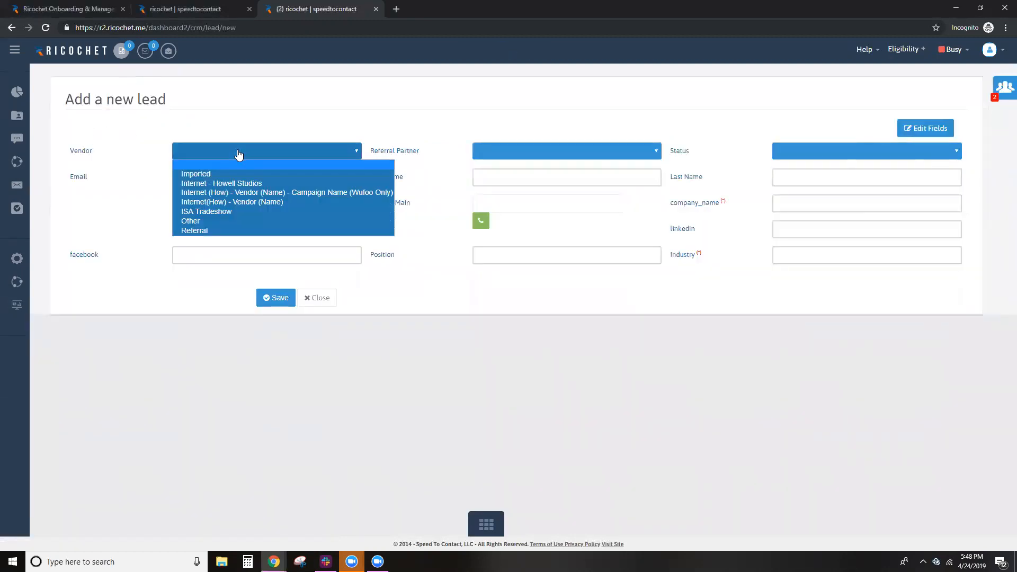
left_click(214, 222)
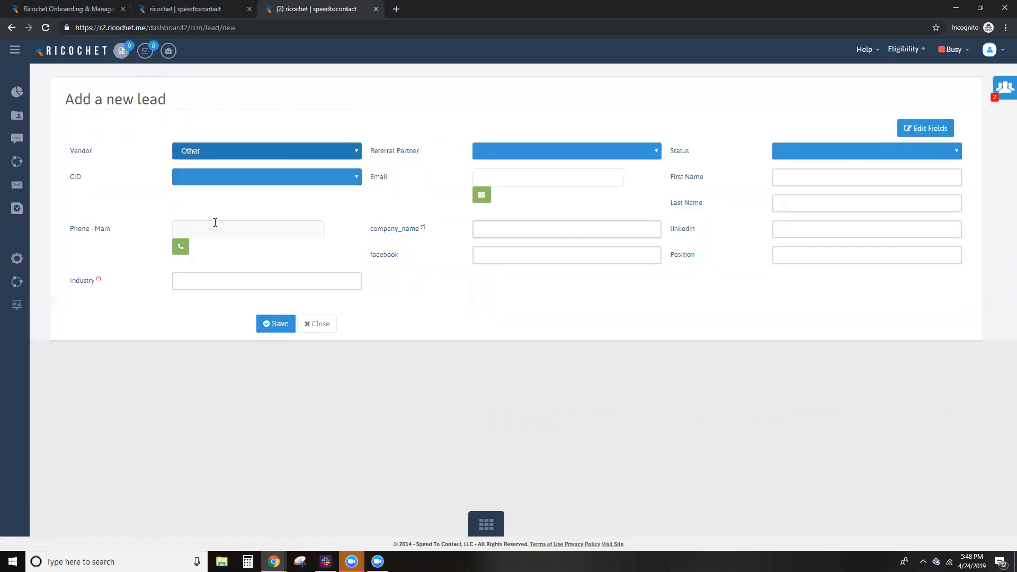
left_click(223, 181)
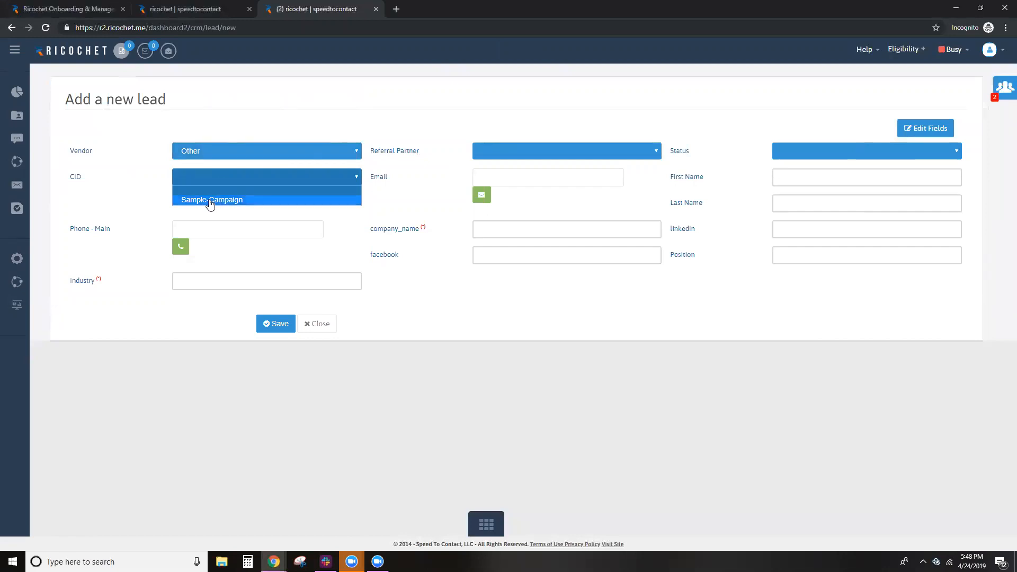
left_click(210, 200)
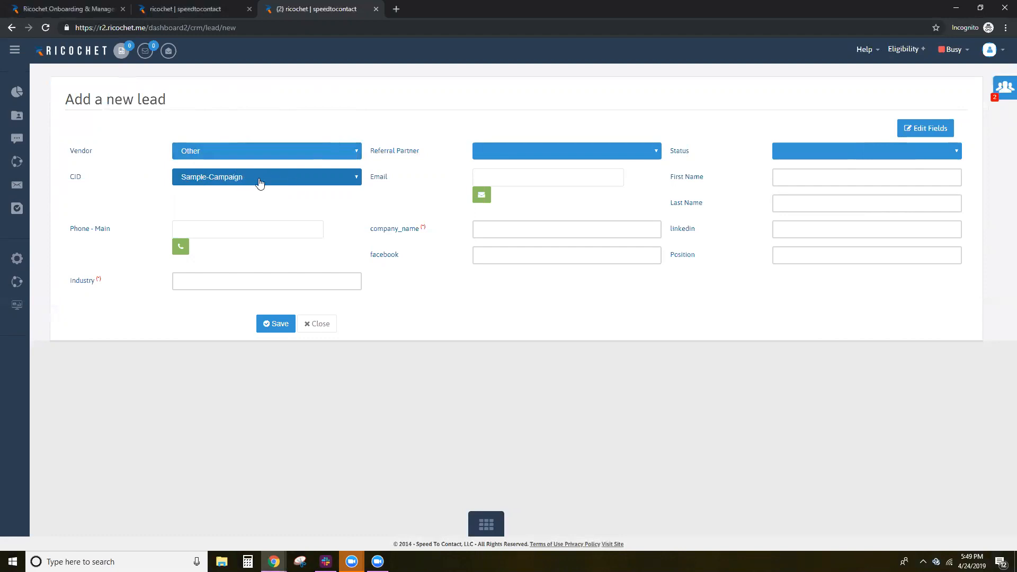
Step: Change the new lead's vendor to Referral and set its CID to Client
left_click(285, 151)
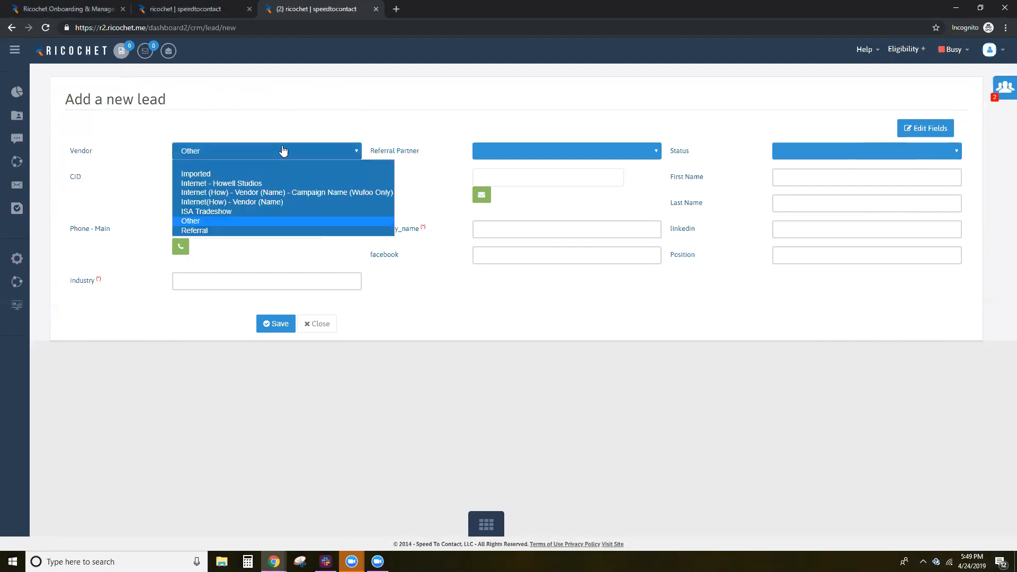
left_click(225, 231)
left_click(229, 173)
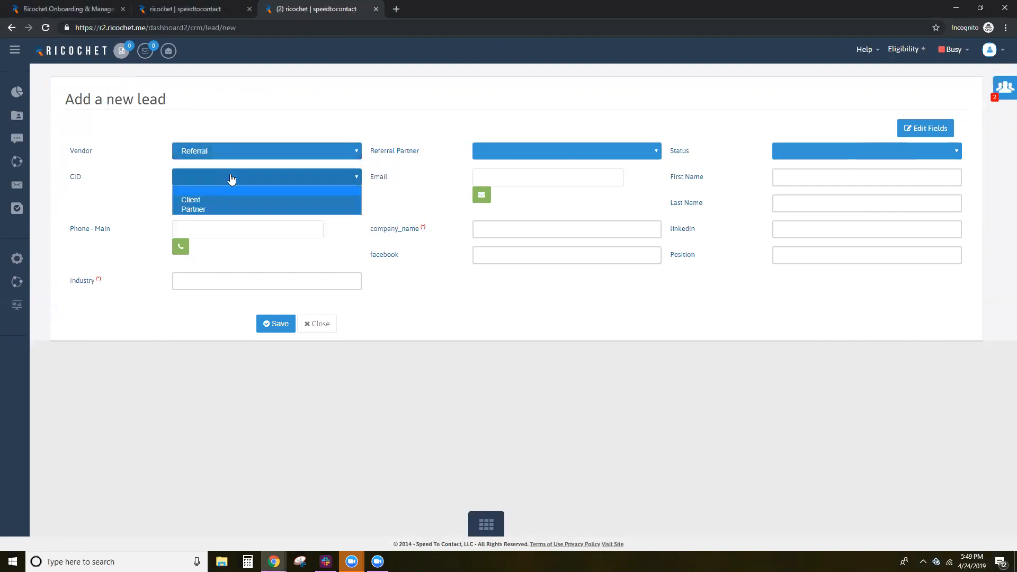
left_click(225, 205)
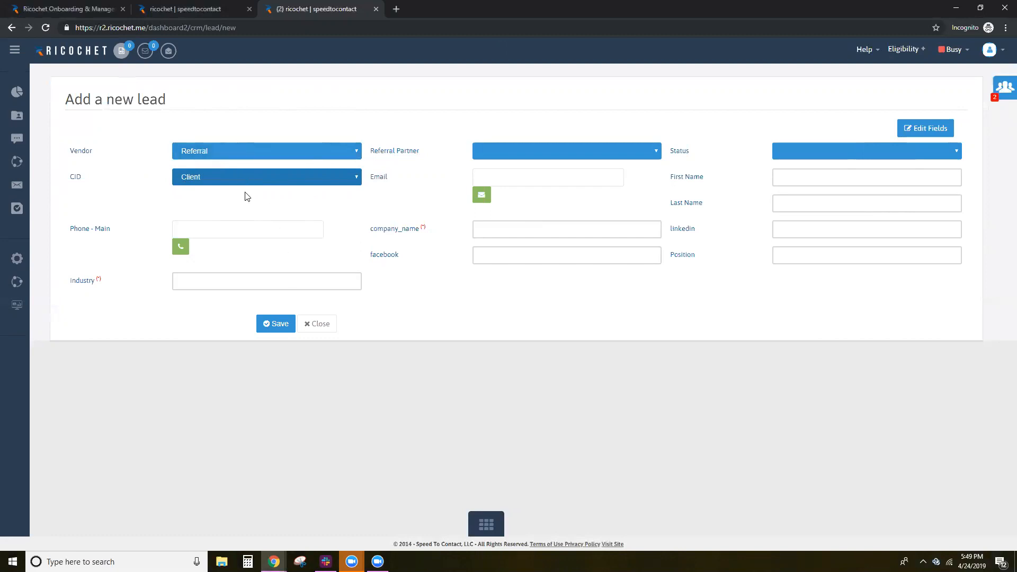
Step: Fill in the lead's email, first and last name and main phone, enter na for Industry and company_name, and save the lead
left_click(179, 231)
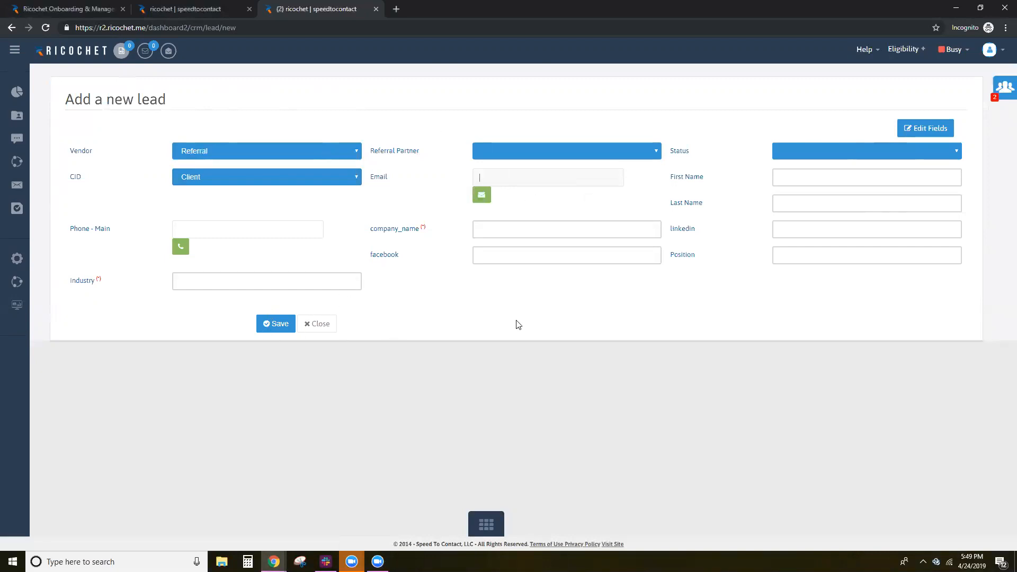
left_click(544, 177)
type("Te")
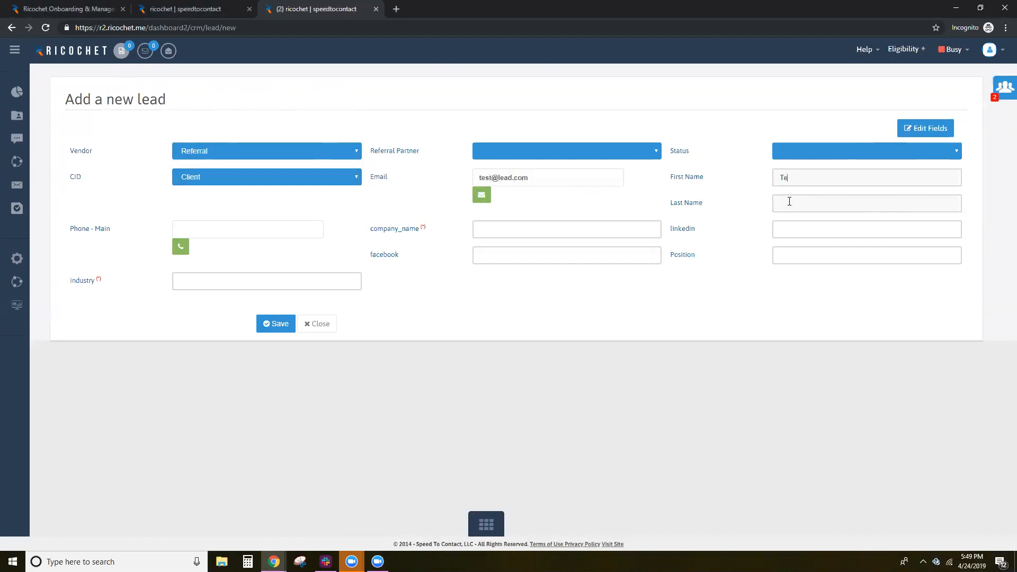
left_click(789, 203)
type("Test1(555")
left_click(227, 276)
type("na")
left_click(555, 229)
type("na")
left_click(269, 324)
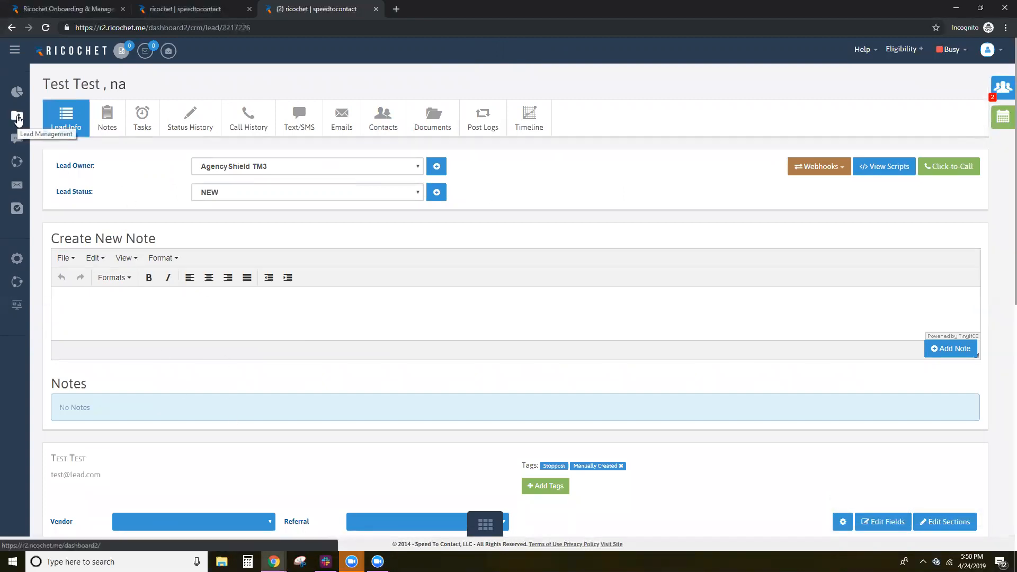
Step: Return to Lead Management, reload the page, and filter the leads by the Referral vendor
left_click(18, 119)
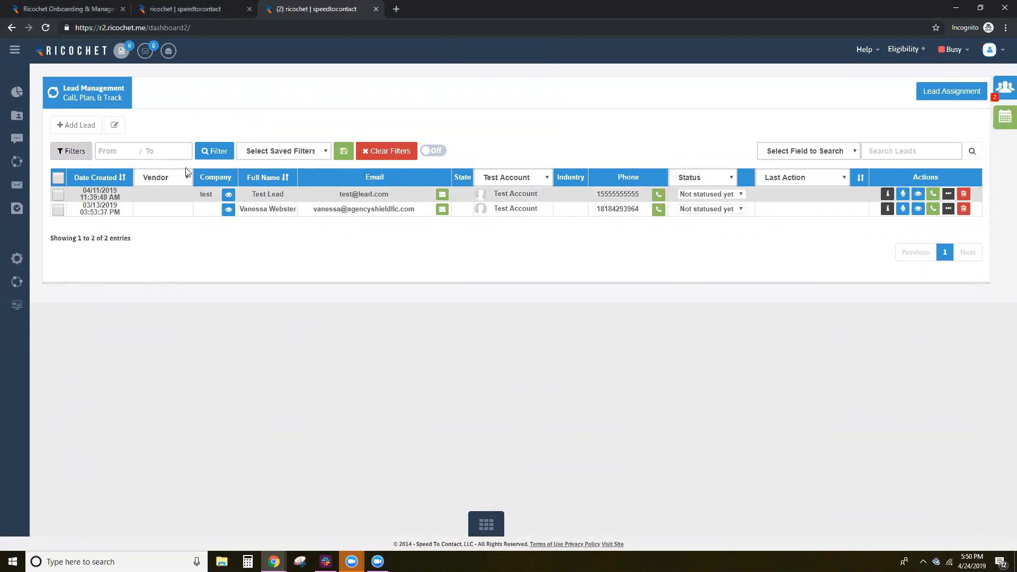
left_click(178, 183)
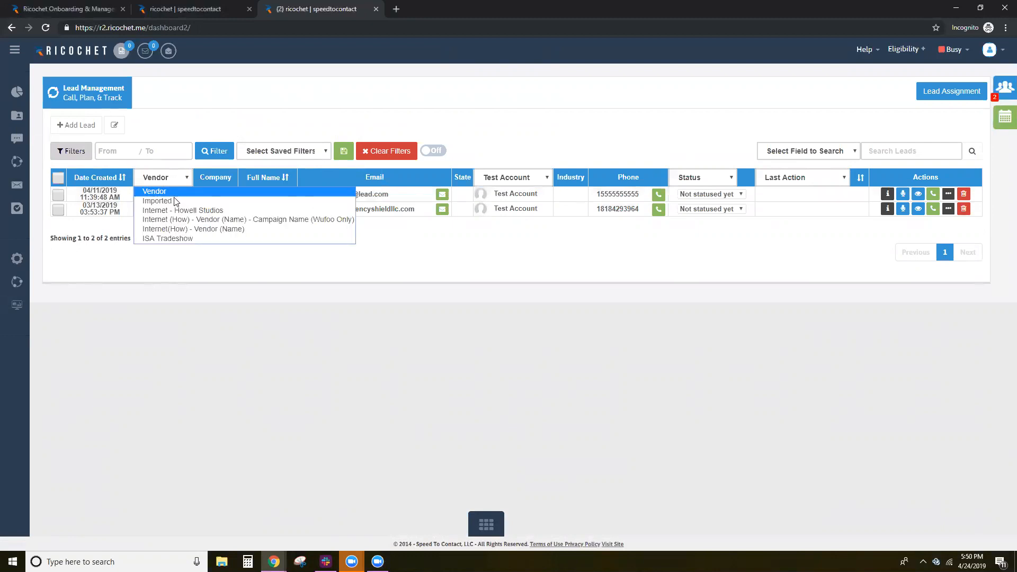
left_click(46, 27)
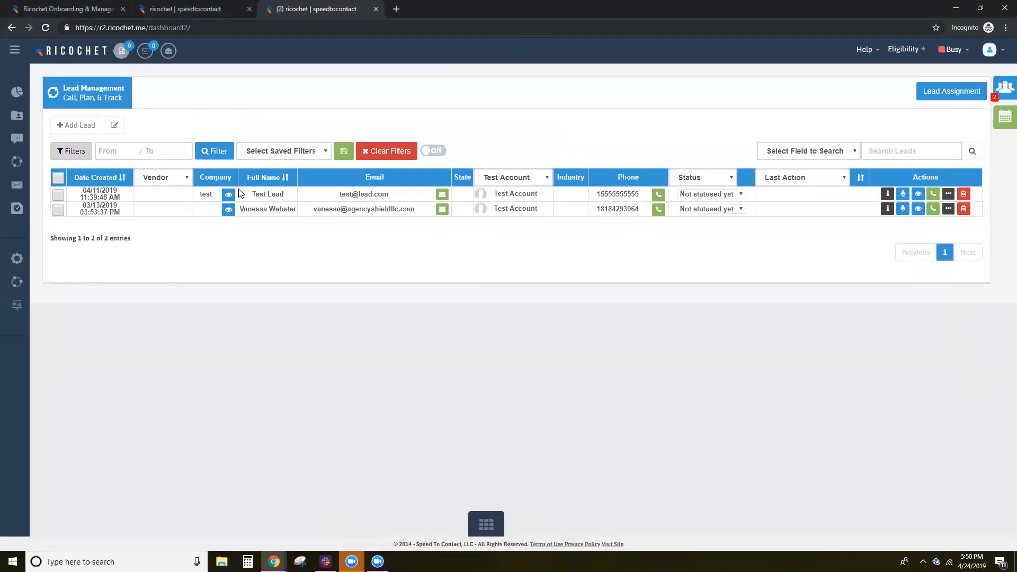
left_click(179, 177)
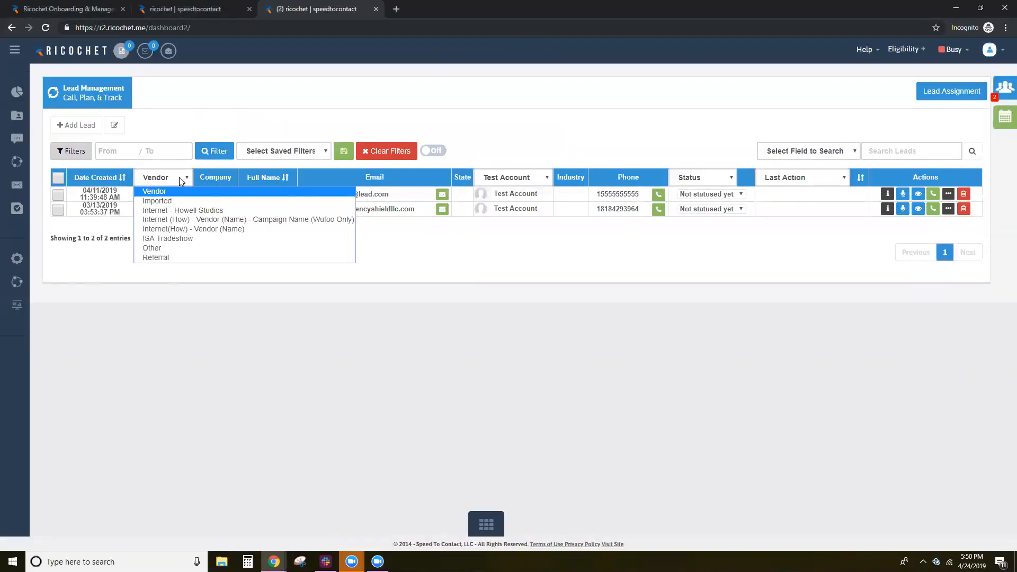
left_click(177, 256)
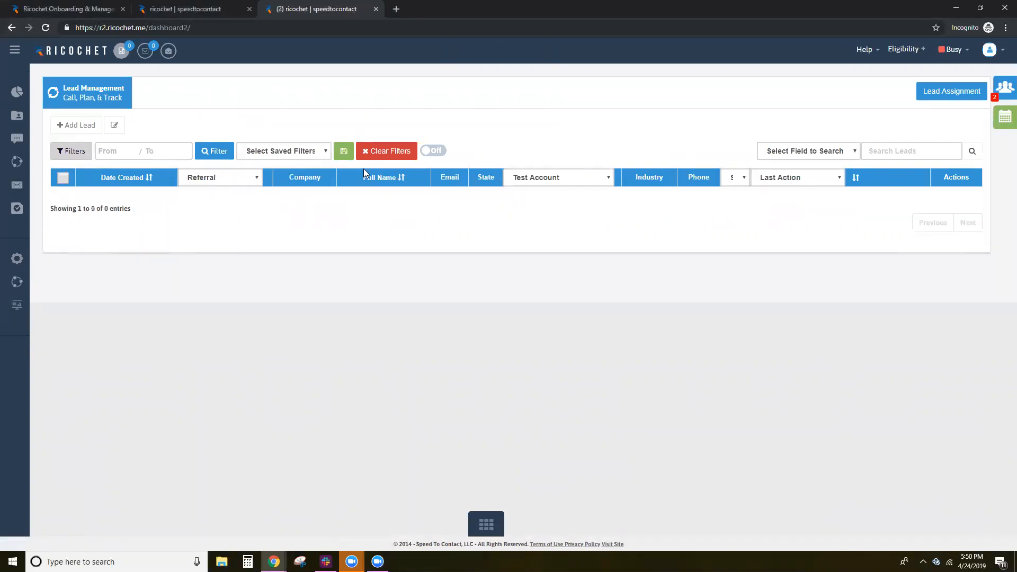
Step: Clear all lead filters, including the owner filter, and show only the leads from the Referral vendor
left_click(379, 151)
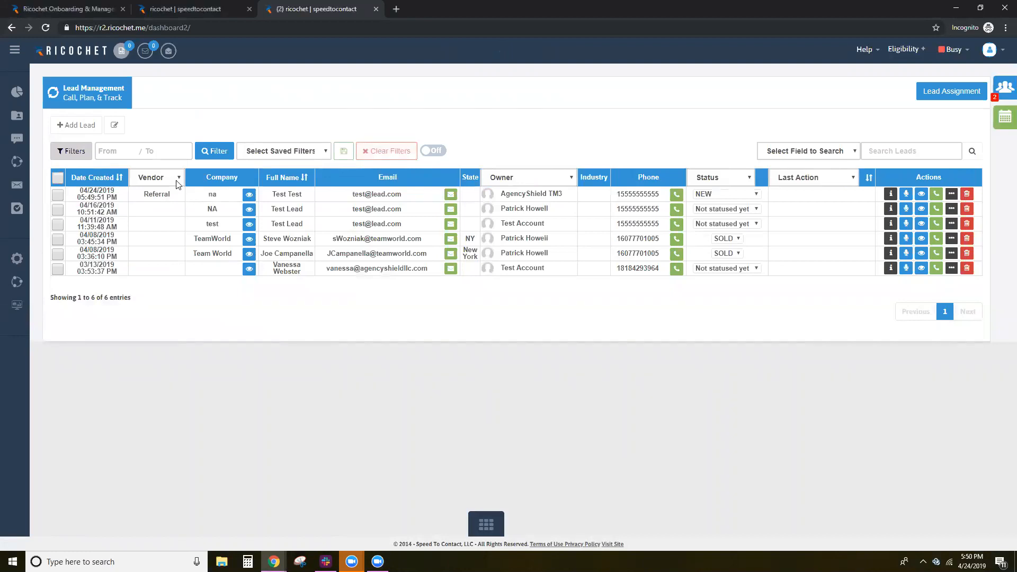
left_click(178, 183)
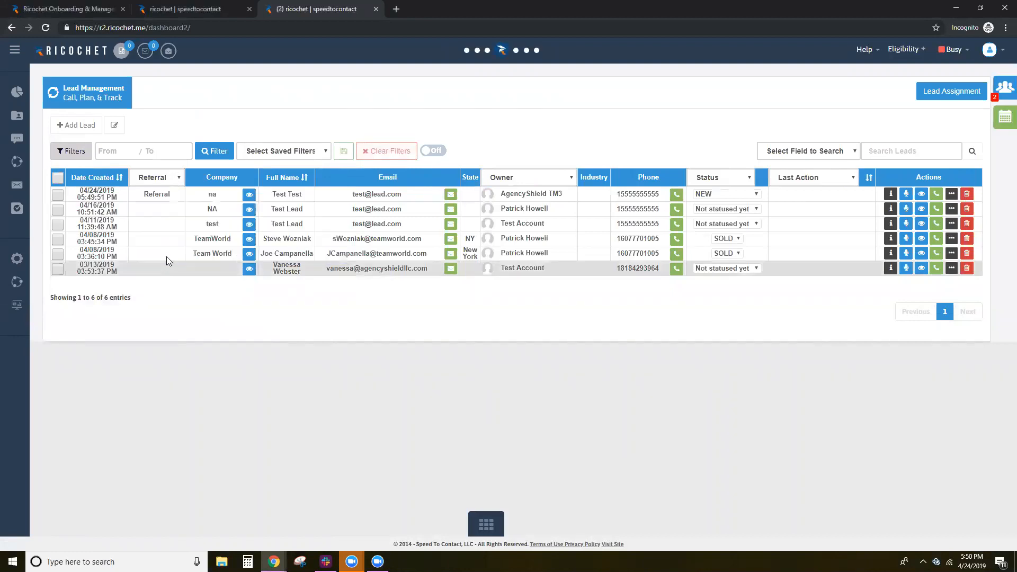
left_click(166, 257)
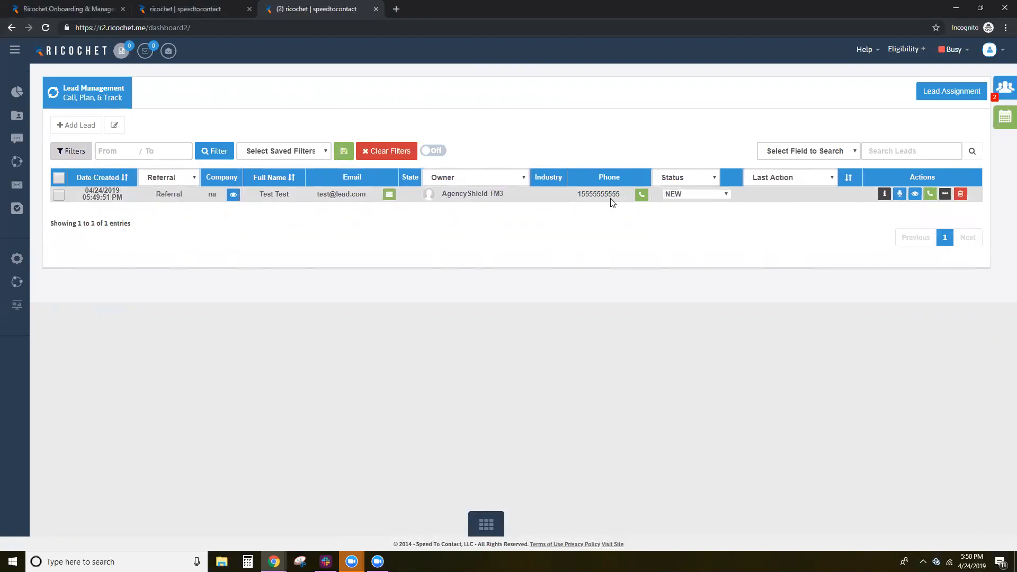
Step: Set the status of the new Referral lead to QUOTED
left_click(710, 195)
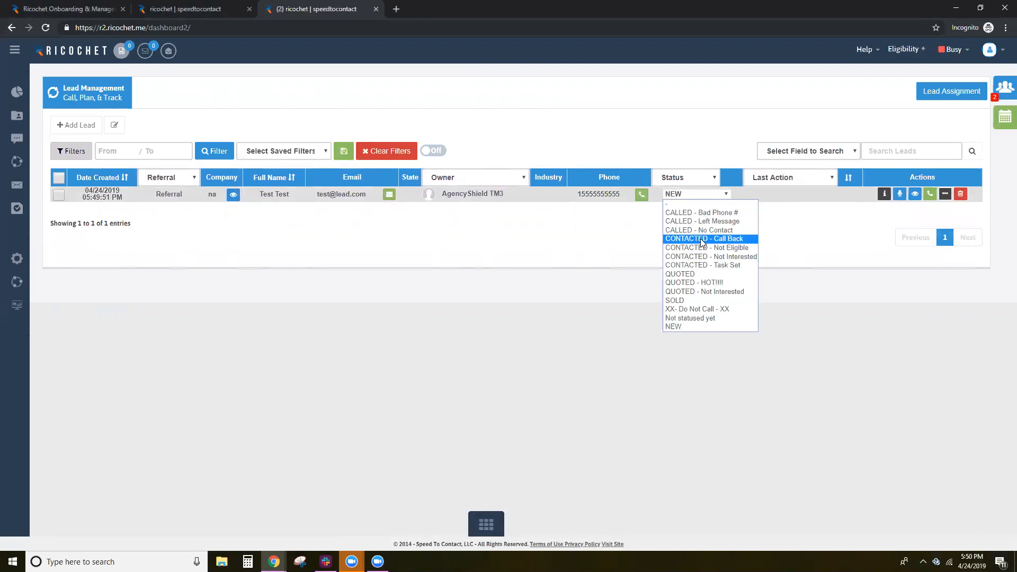
left_click(698, 273)
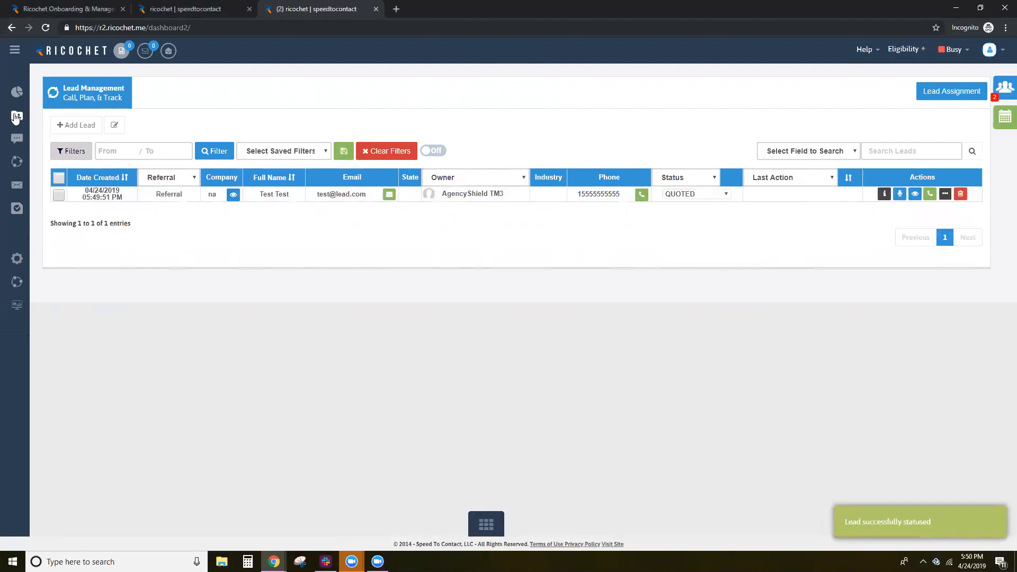
Step: Run the vendor report on the Performance Dashboard with the period set to Today and the vendor set to Referral
left_click(16, 93)
left_click(158, 108)
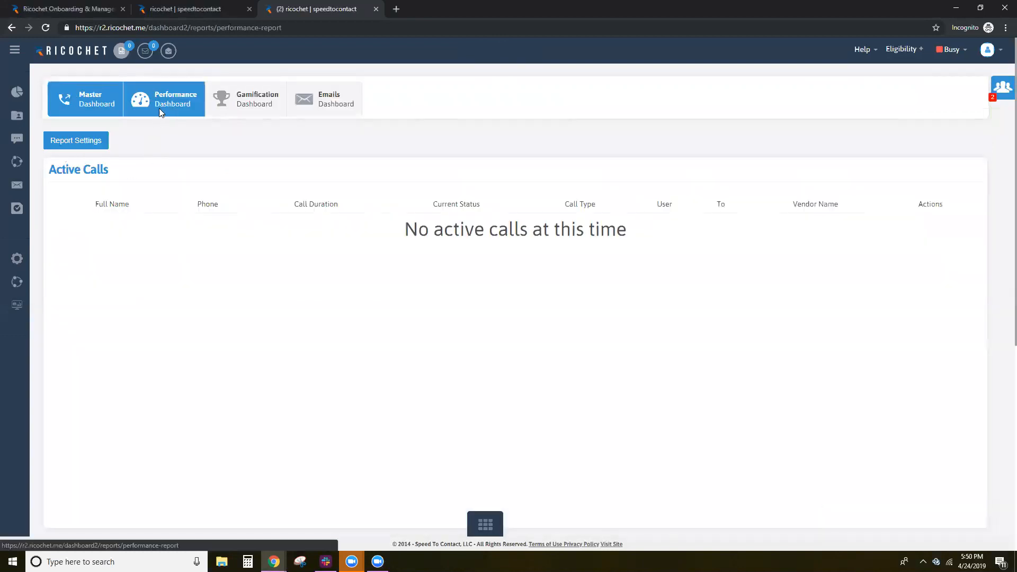
left_click(152, 283)
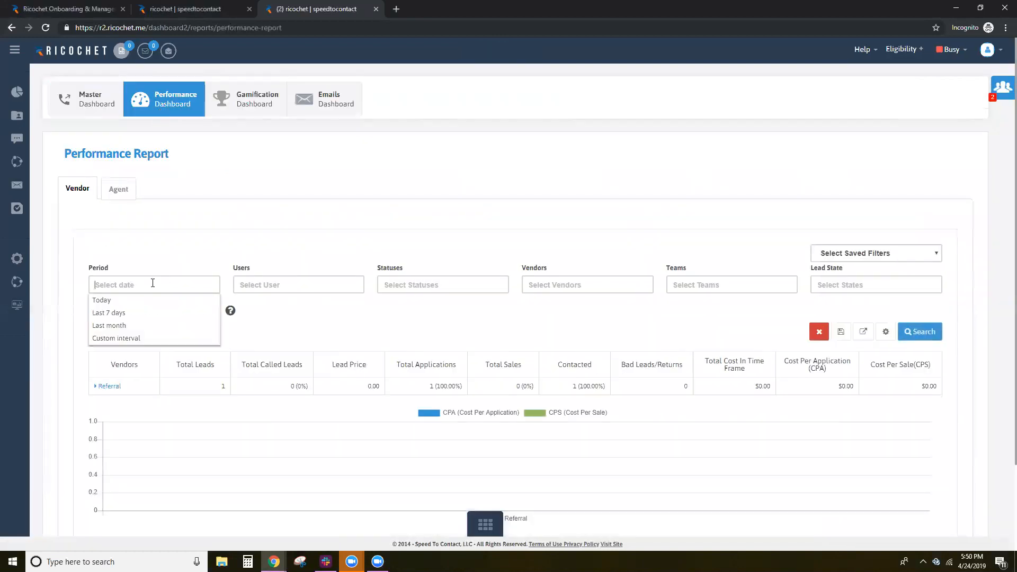
left_click(144, 301)
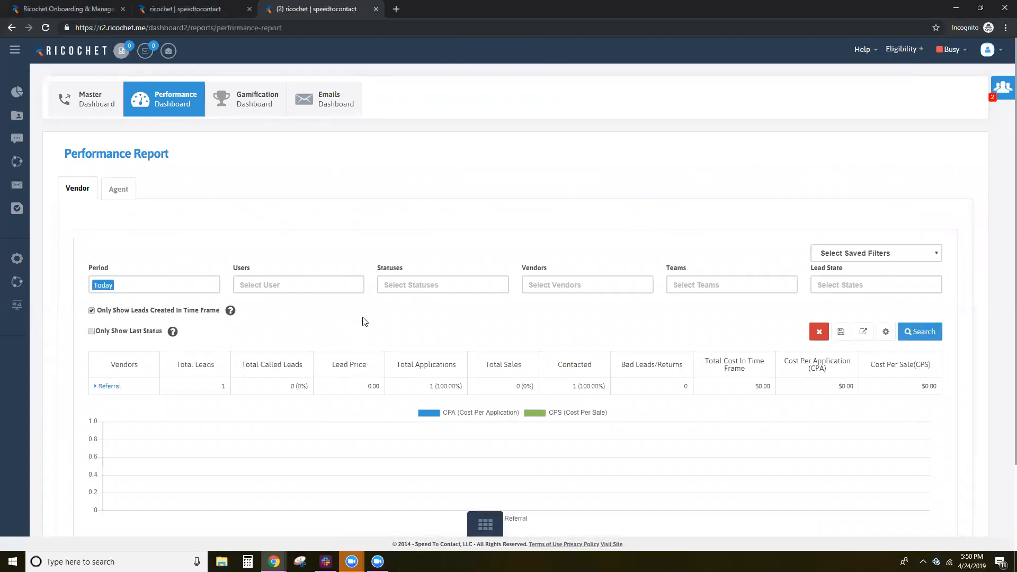
left_click(601, 283)
scroll(572, 344, "down", 2)
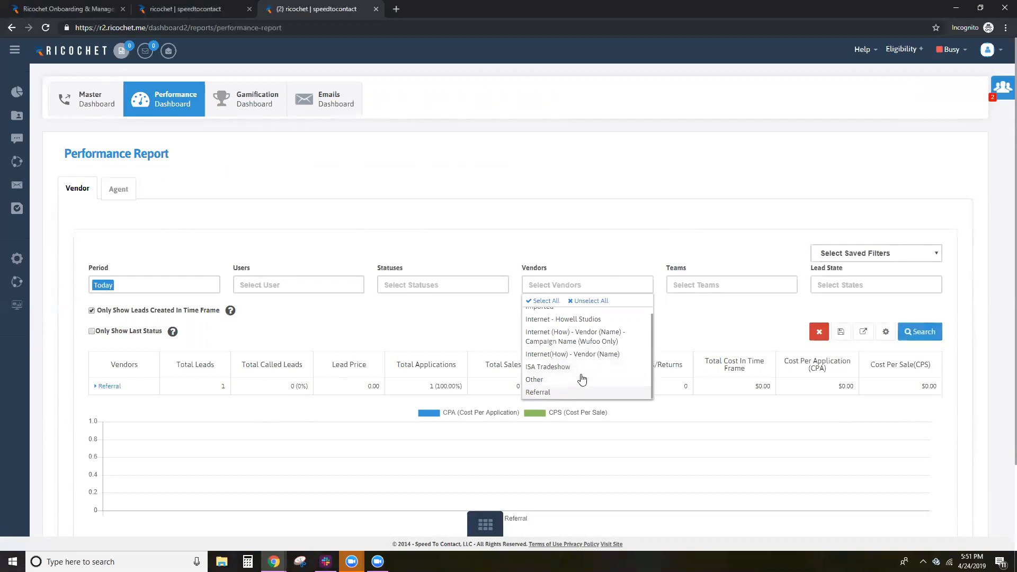
left_click(744, 317)
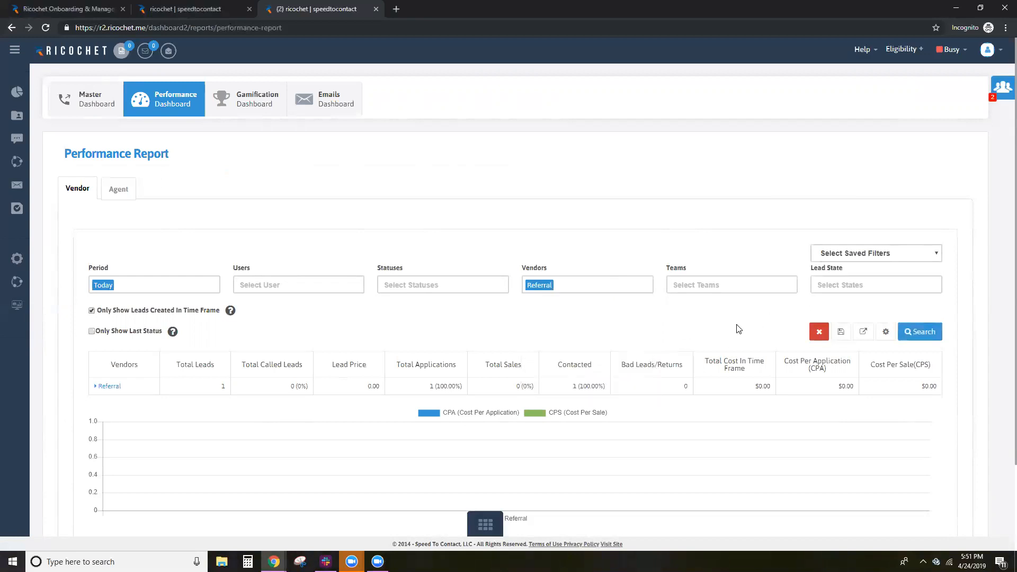
left_click(921, 334)
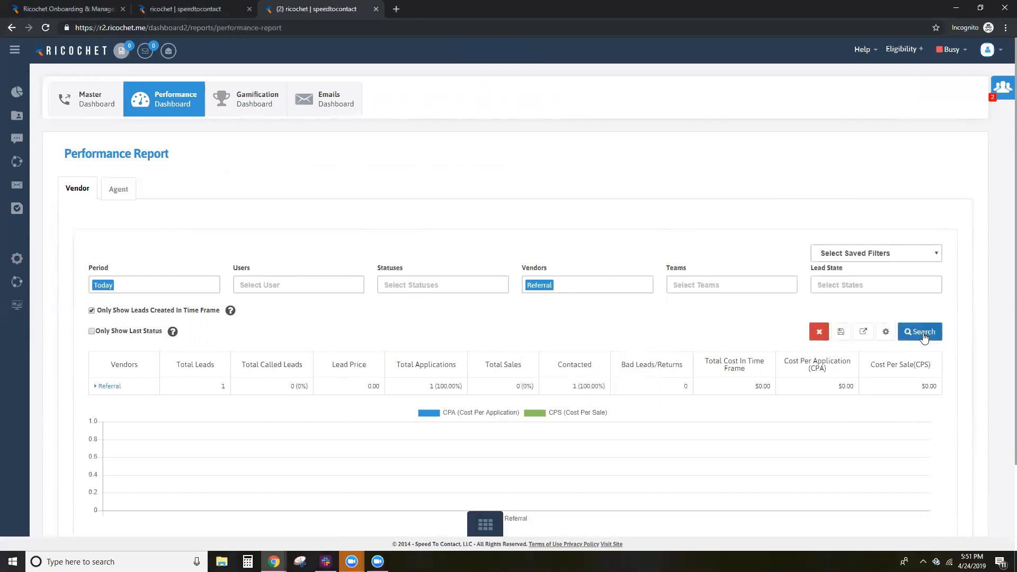
Step: Expand the Referral vendor in the report and examine its Client campaign row and Total Applications figure
left_click(108, 387)
left_click_drag(99, 409, 217, 411)
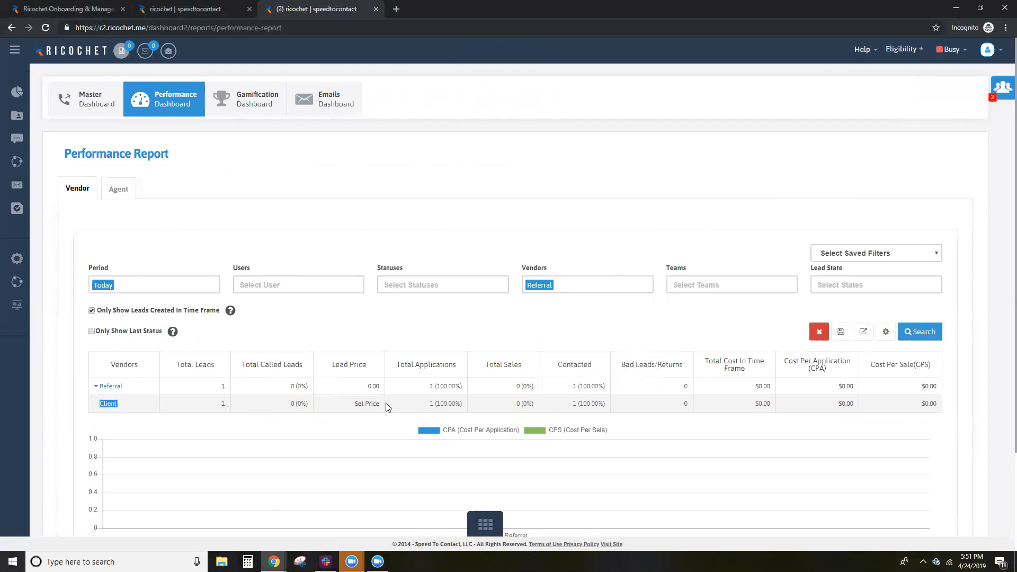
left_click_drag(428, 408, 464, 408)
left_click_drag(120, 404, 96, 406)
Step: Start creating a new campaign in vendor management with Other as its parent vendor
left_click(16, 53)
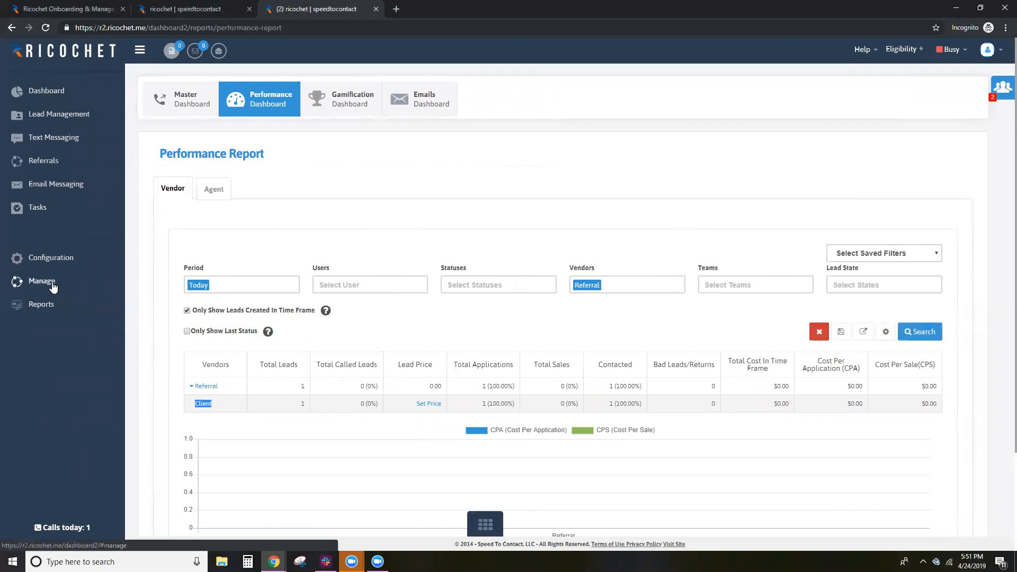
left_click(53, 286)
left_click(51, 365)
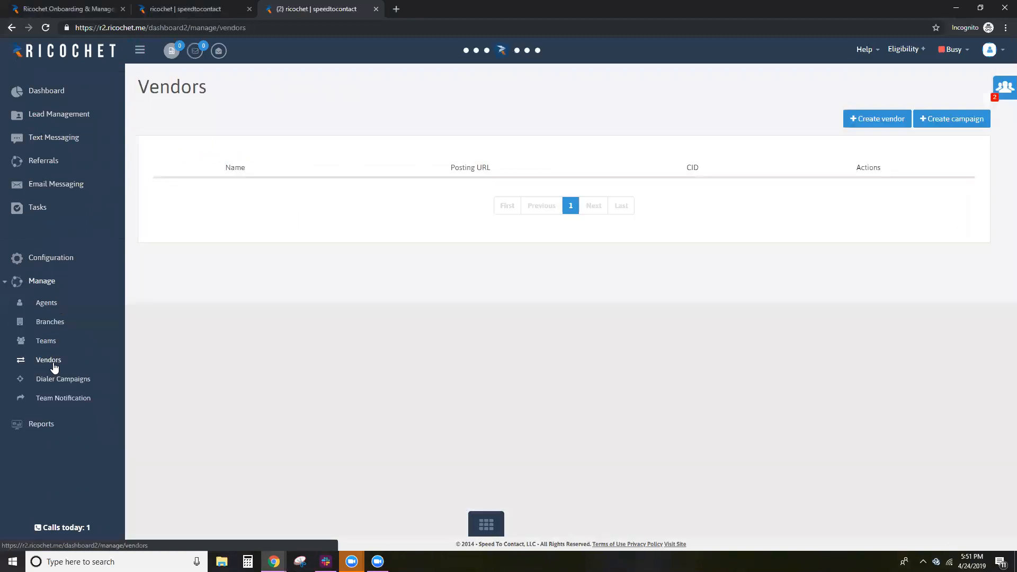
left_click(935, 118)
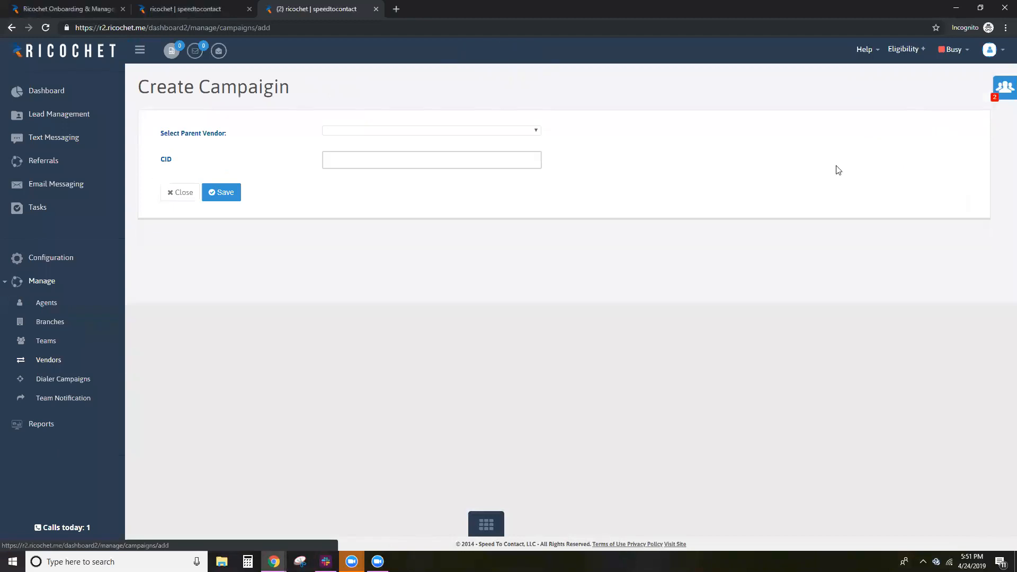
left_click(422, 134)
left_click(352, 193)
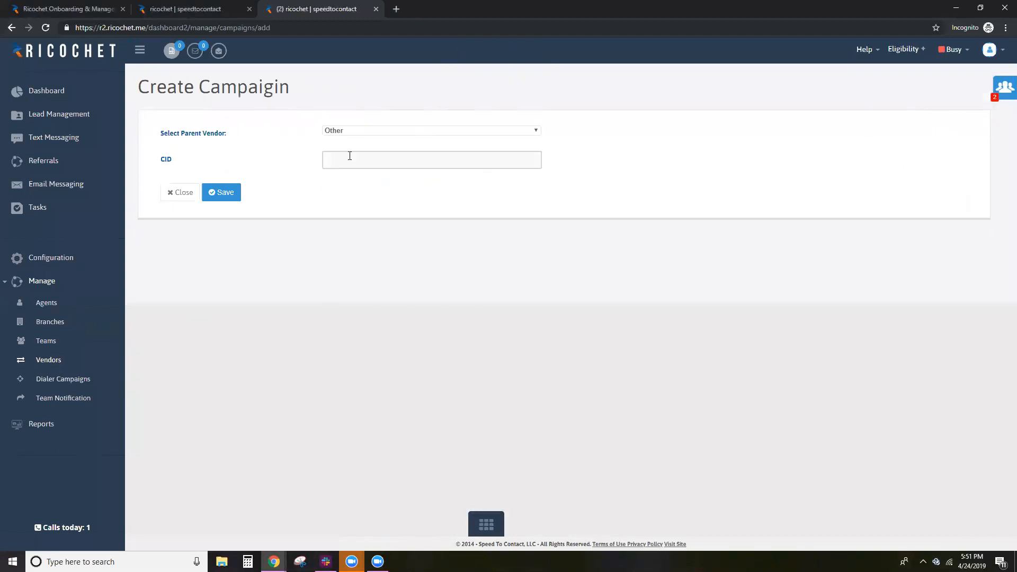
left_click(349, 156)
type("S")
type("ampaign")
type(" 1")
left_click_drag(390, 161, 329, 160)
left_click(375, 160)
Step: Set the new campaign's CID to Bleads.com and save the campaign
left_click_drag(385, 160, 325, 156)
type("Bleads")
key("BackSpace")
type(".com")
left_click_drag(377, 159, 319, 159)
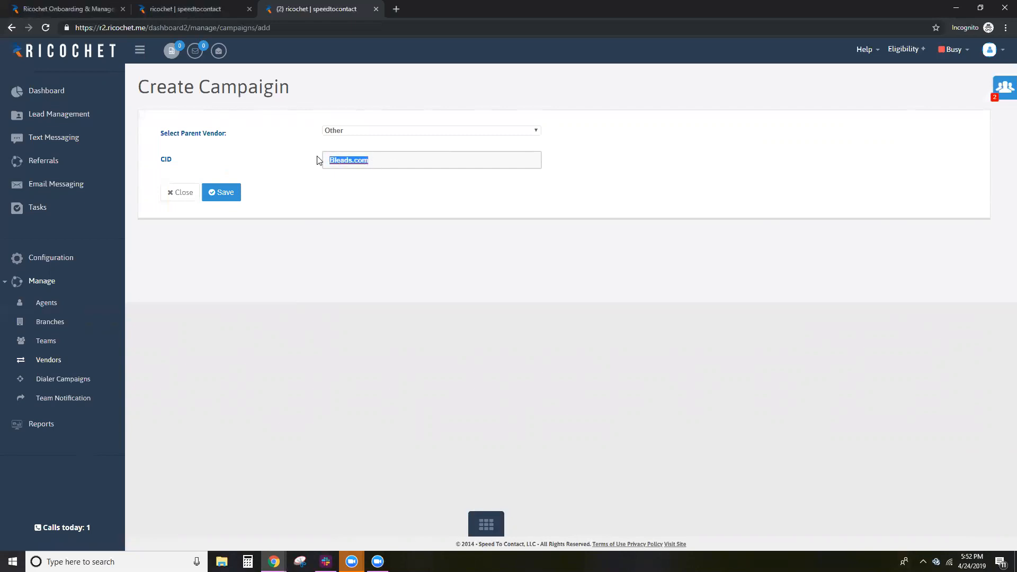
left_click(390, 164)
left_click(227, 197)
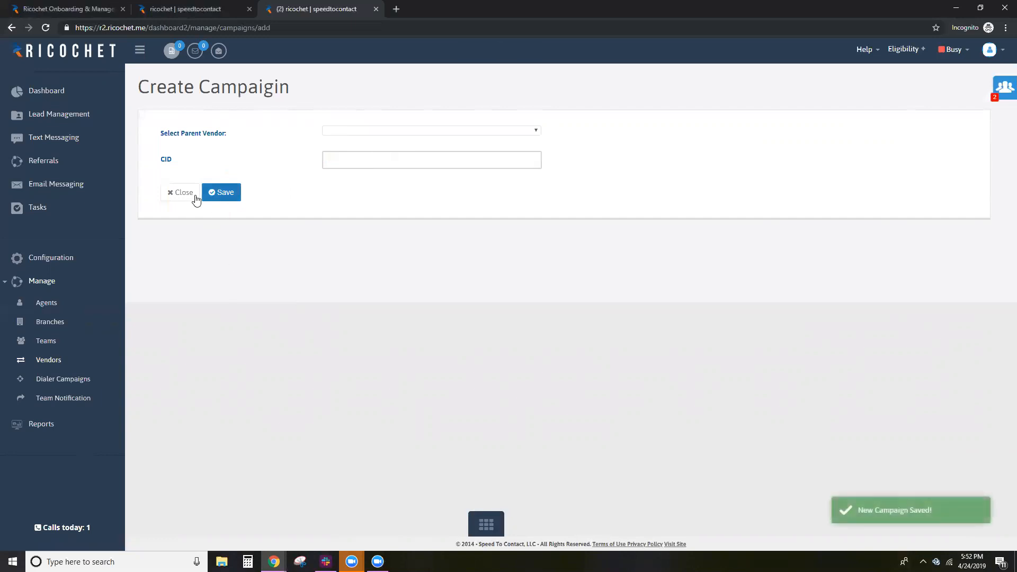
Step: Return to lead management, reload the page and start adding a new lead
left_click(59, 116)
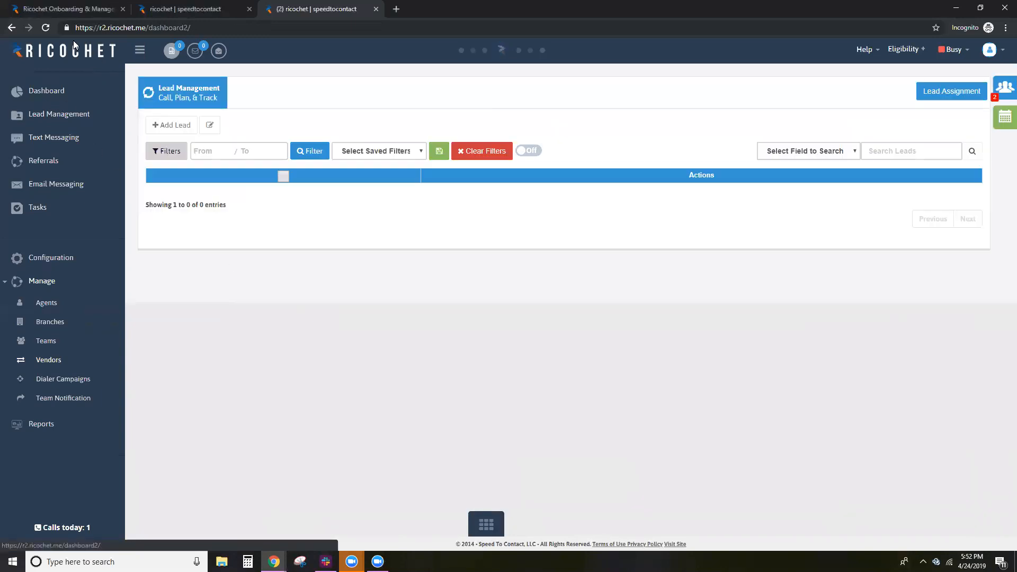
left_click(45, 28)
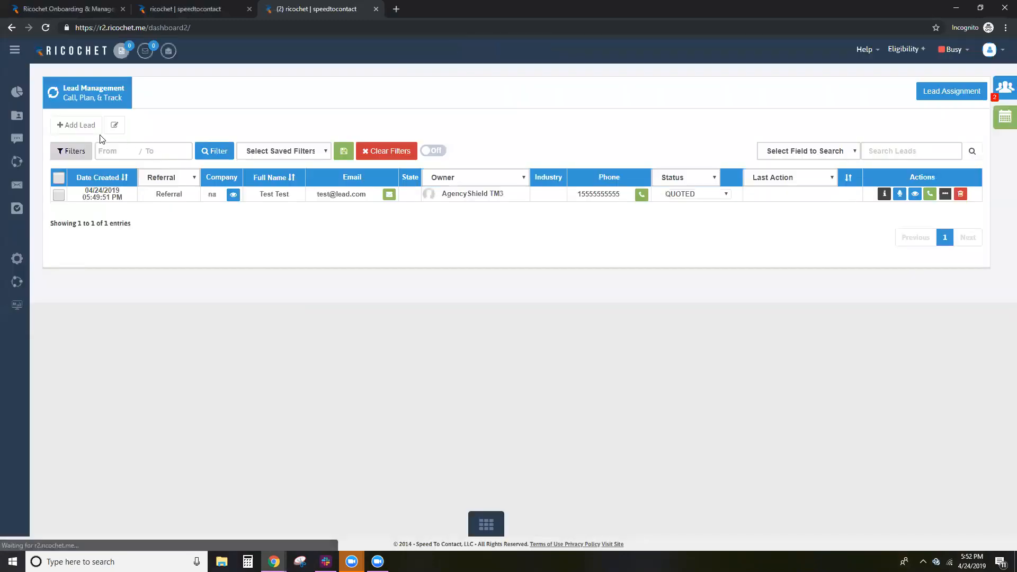
left_click(82, 127)
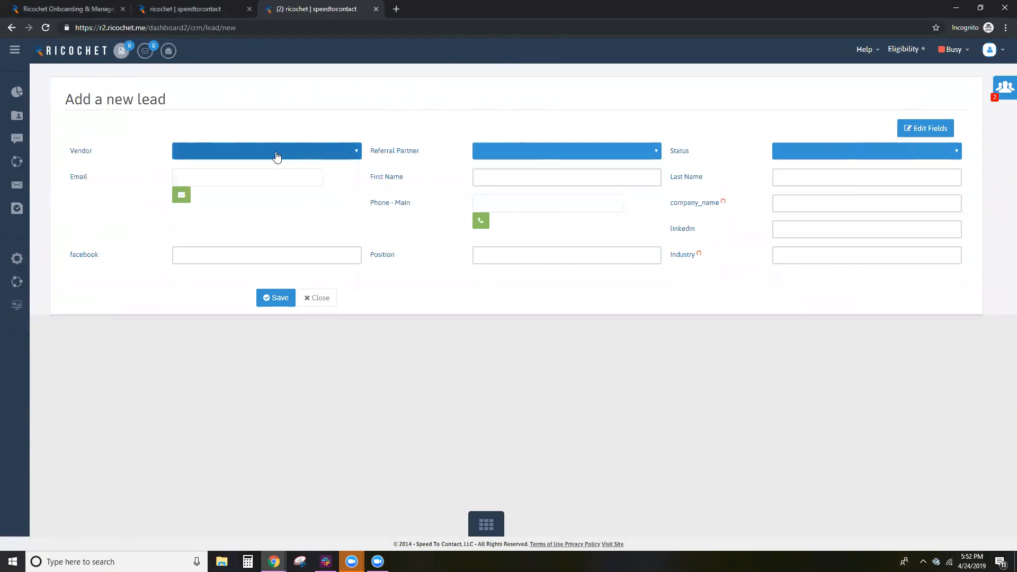
Step: Set the new lead's vendor to Other and try the CIDs Bleads.com and Sample-Campaign
left_click(221, 156)
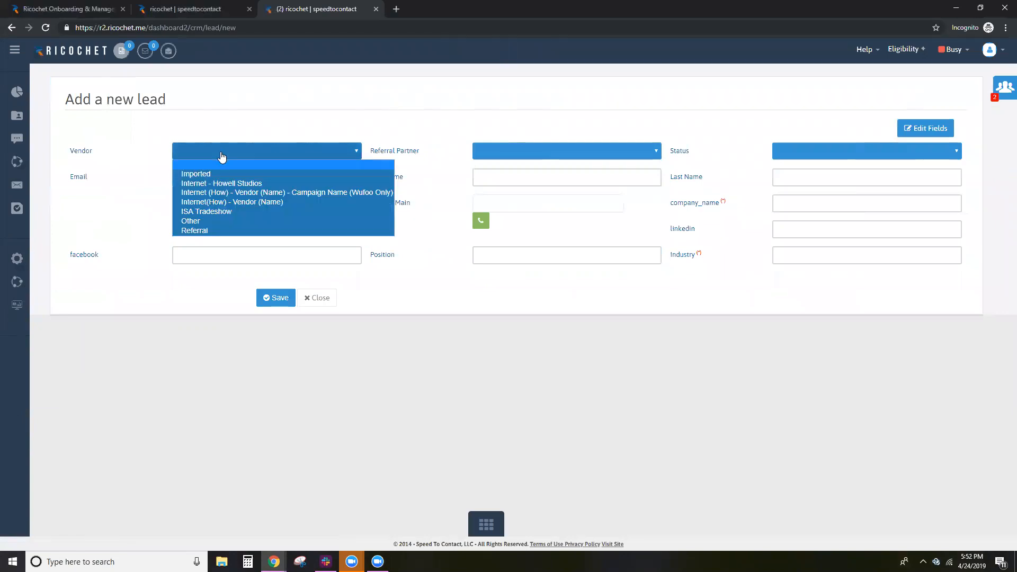
left_click(207, 222)
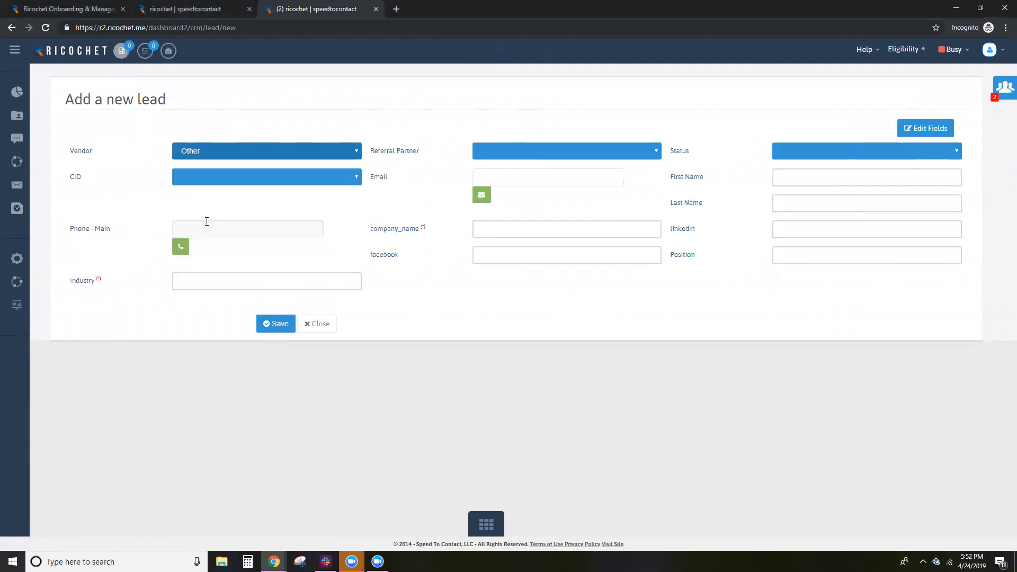
left_click(215, 178)
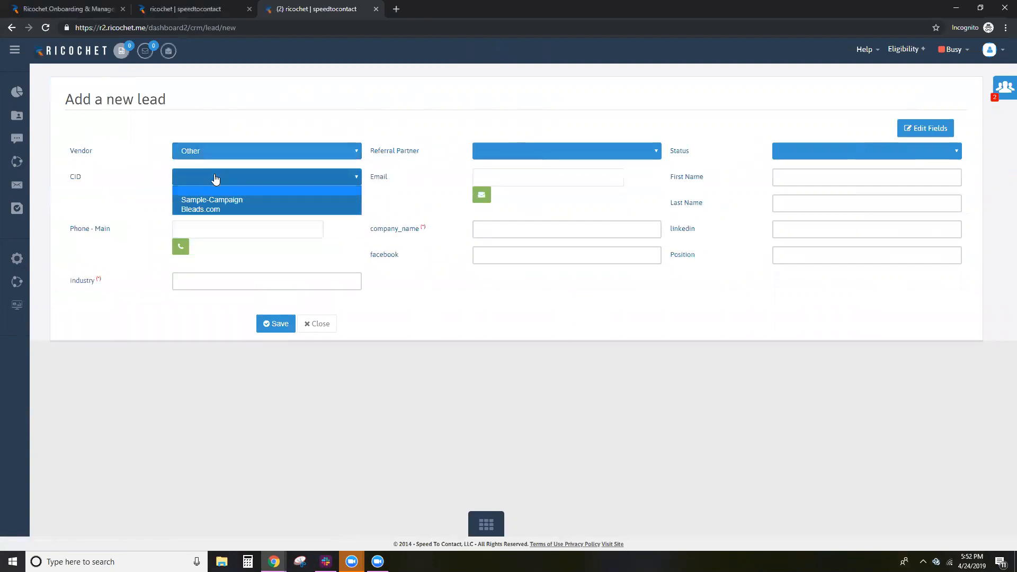
left_click(215, 210)
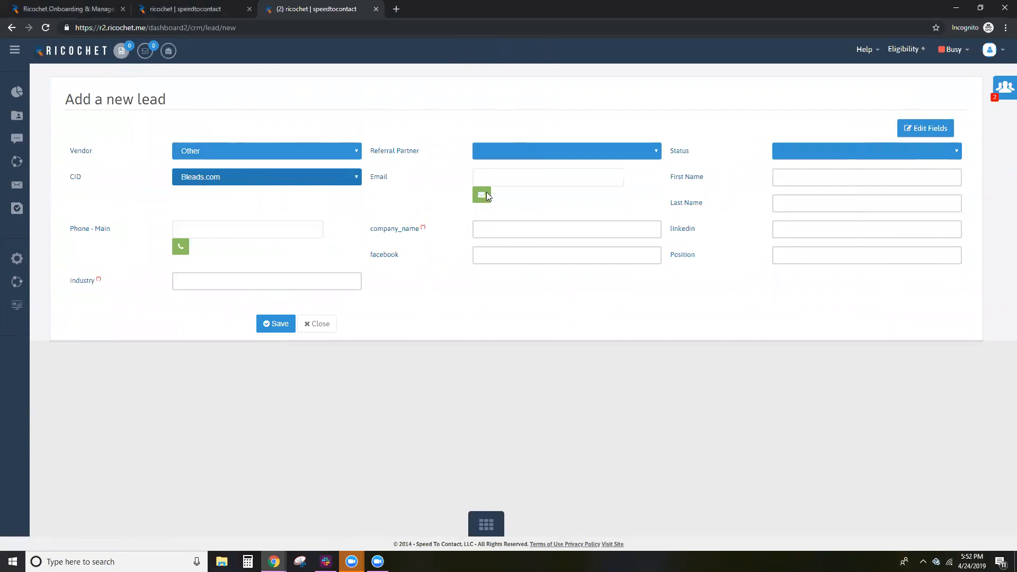
left_click(207, 185)
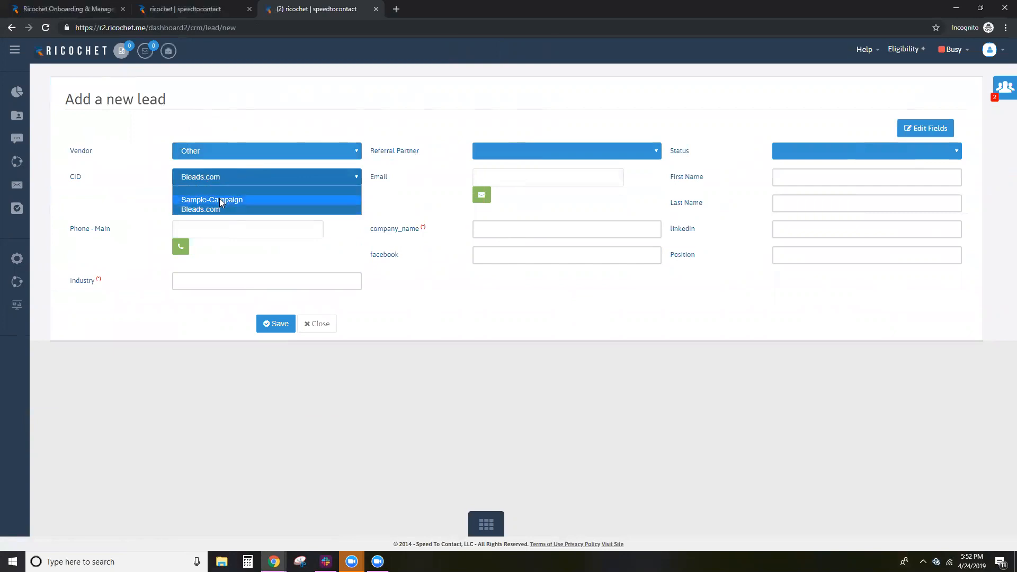
left_click(225, 198)
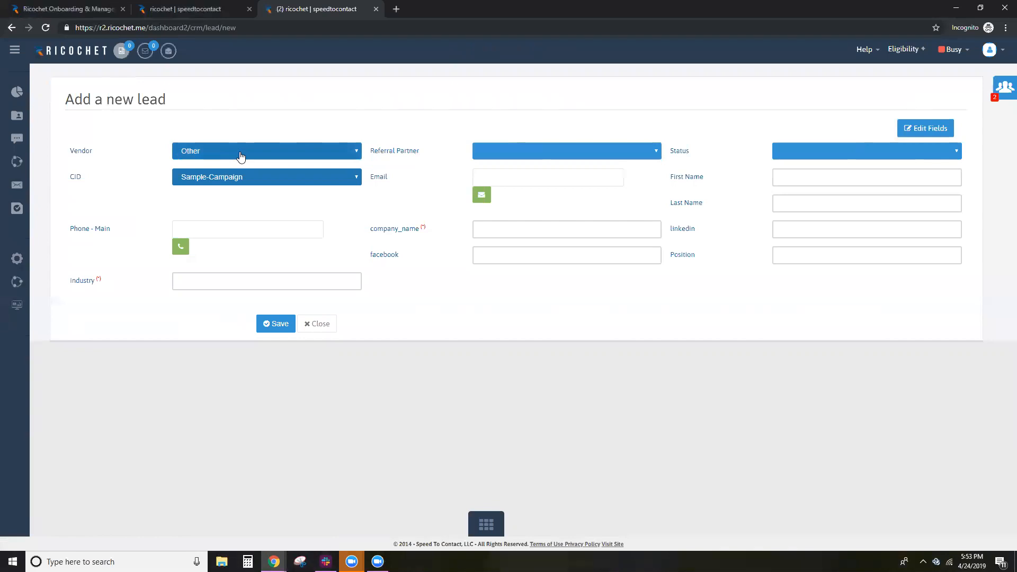
Step: Change the new lead's vendor to Referral
left_click(240, 154)
left_click(217, 229)
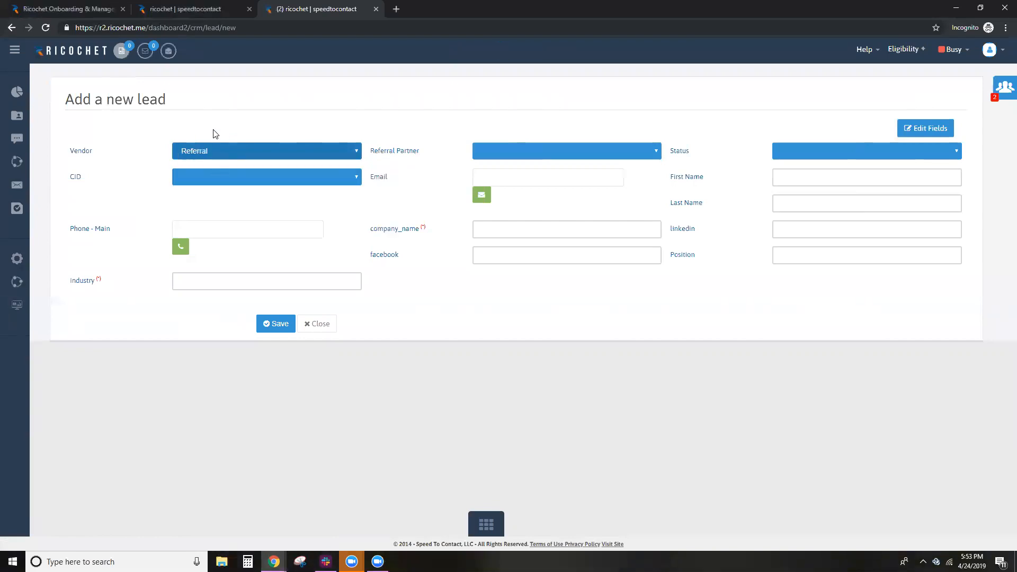